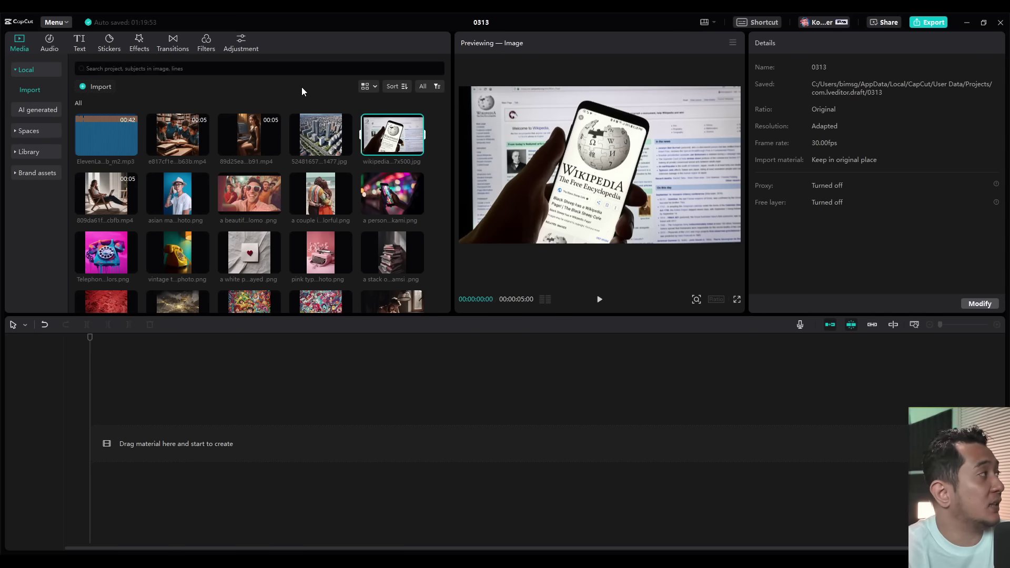
Place the imported ElevenLabs voice-over MP3 at the start of the empty timeline
left_click(29, 152)
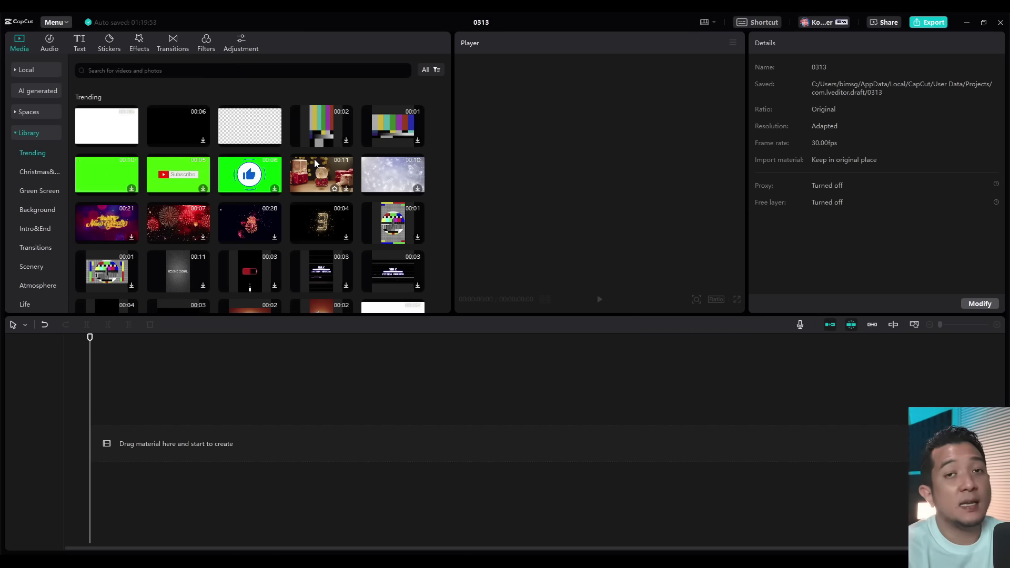
scroll(314, 159, "down", 2)
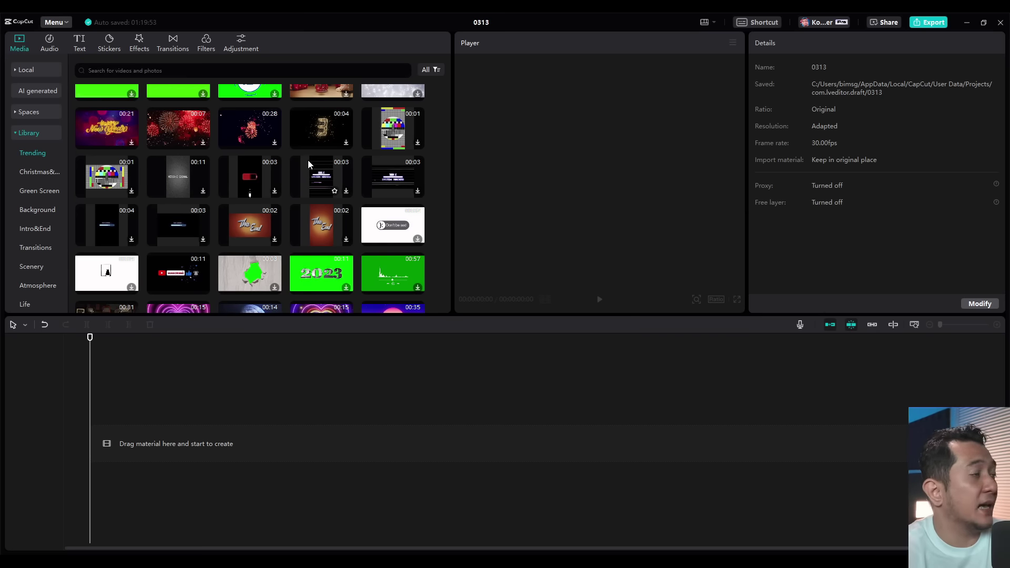
left_click(32, 90)
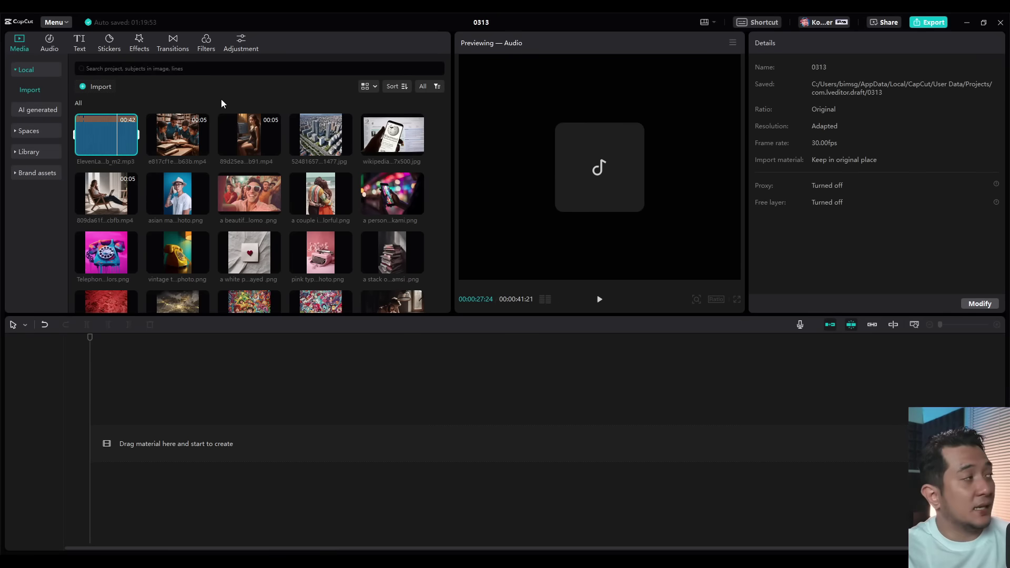
left_click_drag(112, 135, 87, 443)
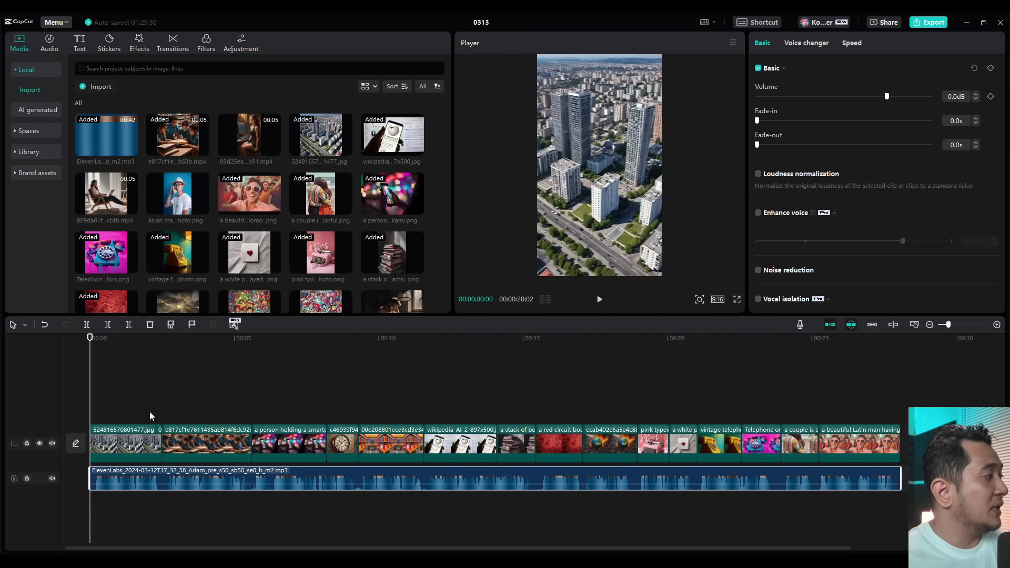
Add the Mix transition between the first two clips and Bottom Left II between the second and third clips, allowing duplicate frames
left_click(129, 446)
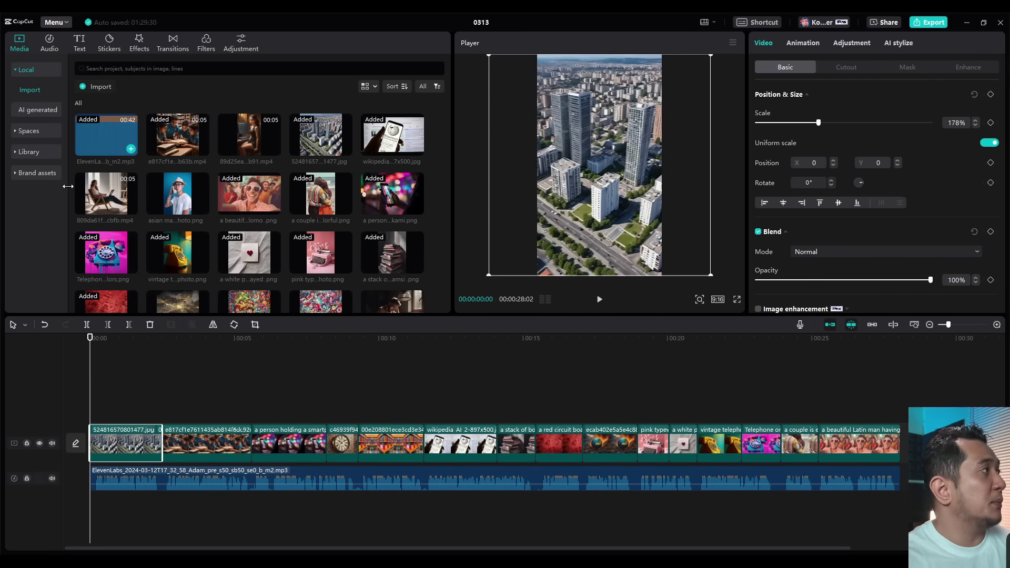
left_click(140, 42)
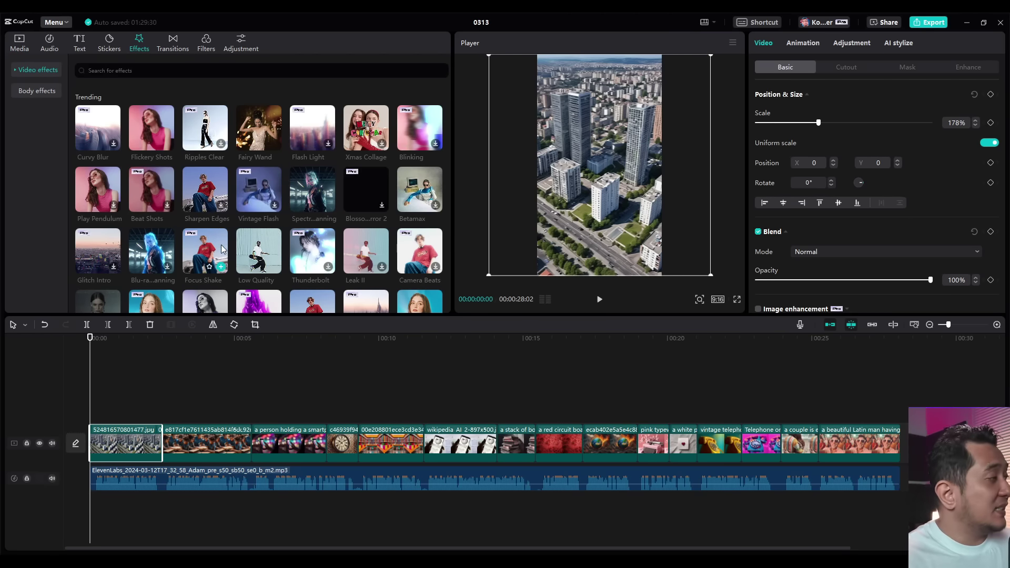
left_click(184, 48)
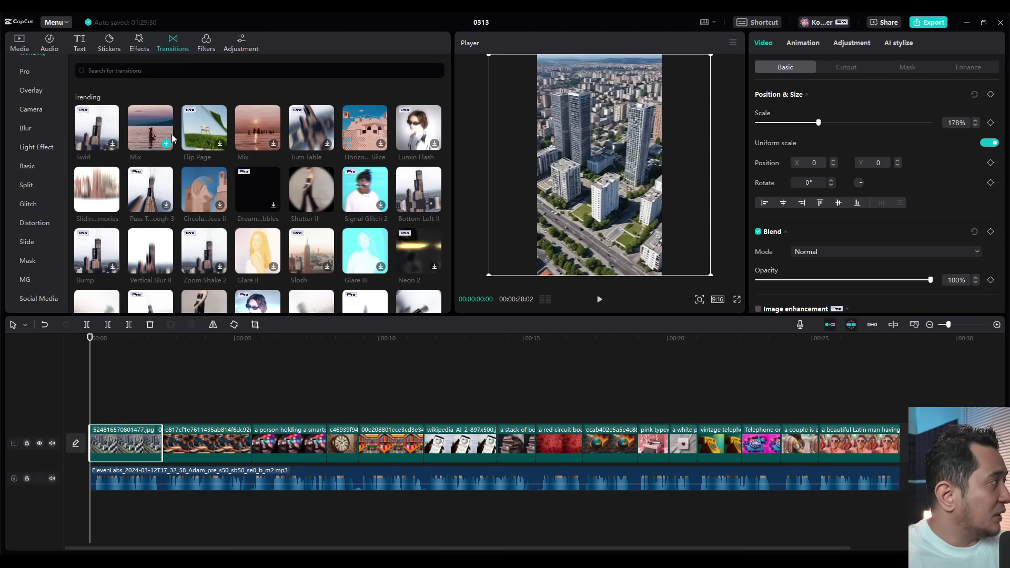
mouse_move(149, 129)
left_mouse_down()
mouse_move(288, 405)
mouse_move(180, 429)
mouse_move(158, 446)
left_mouse_up()
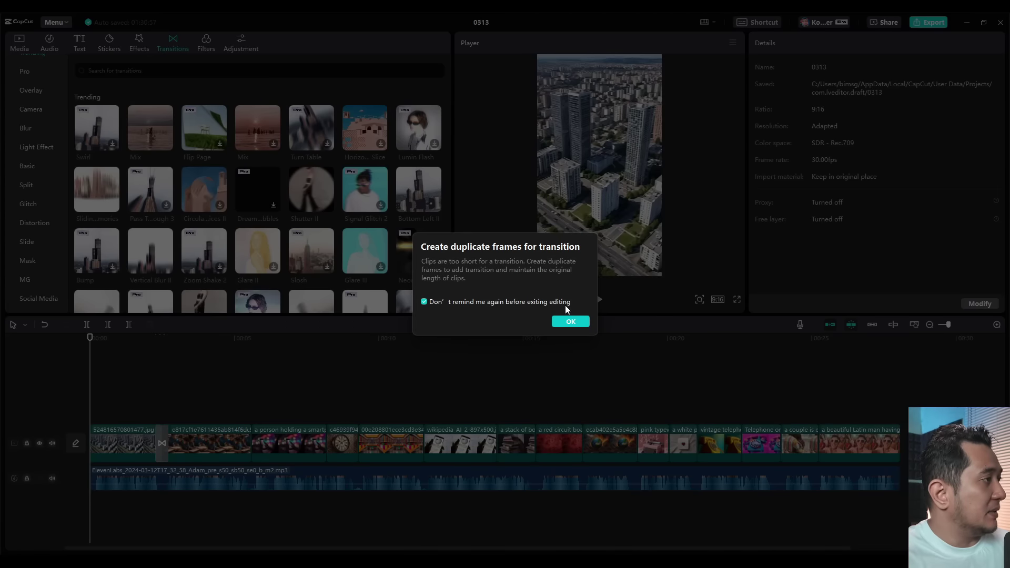
left_click(570, 319)
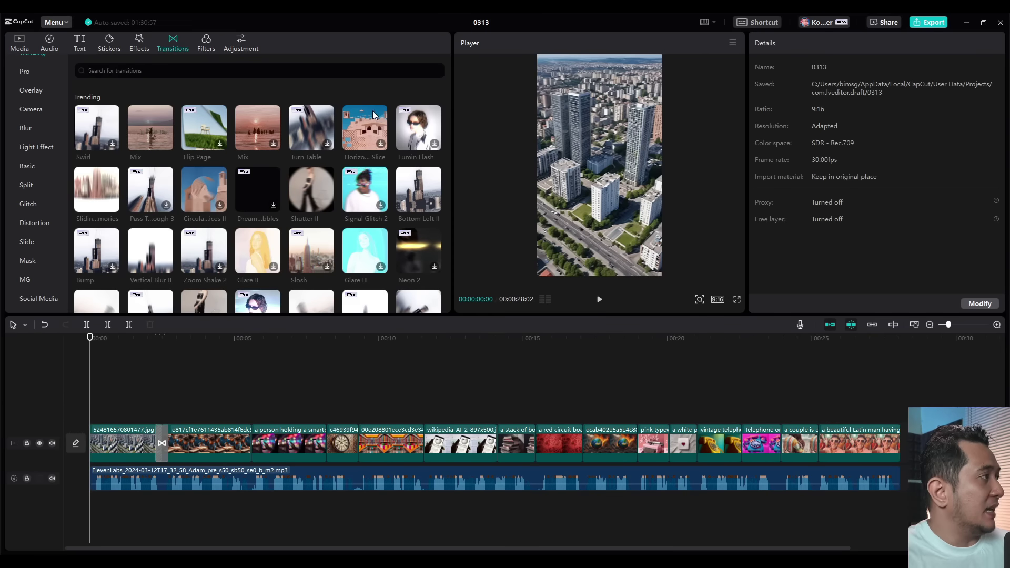
mouse_move(420, 189)
left_mouse_down()
mouse_move(303, 402)
mouse_move(243, 437)
left_mouse_up()
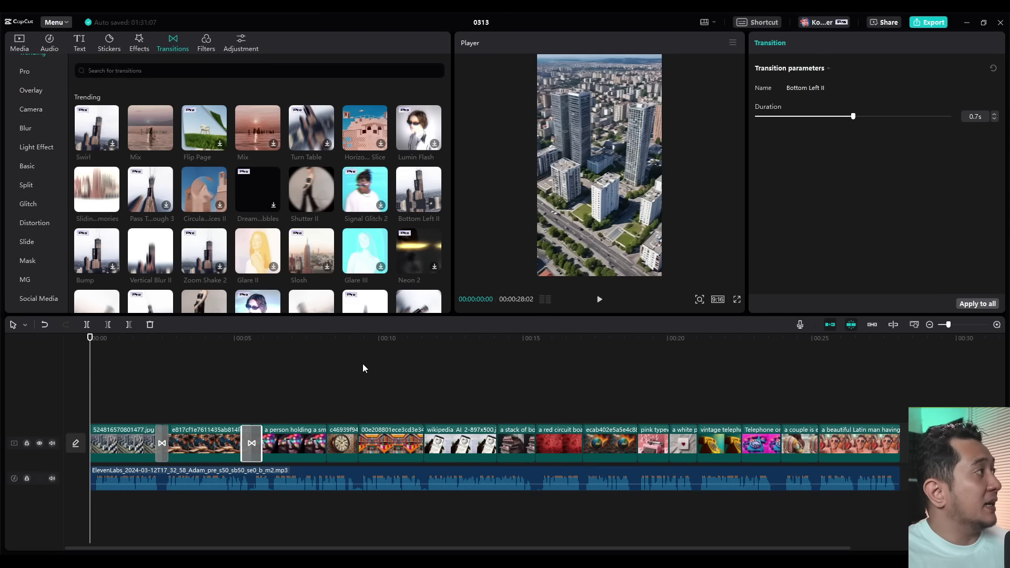
Add the Fairy Wand video effect over the first clip, then return the playhead to the timeline start
left_click(139, 42)
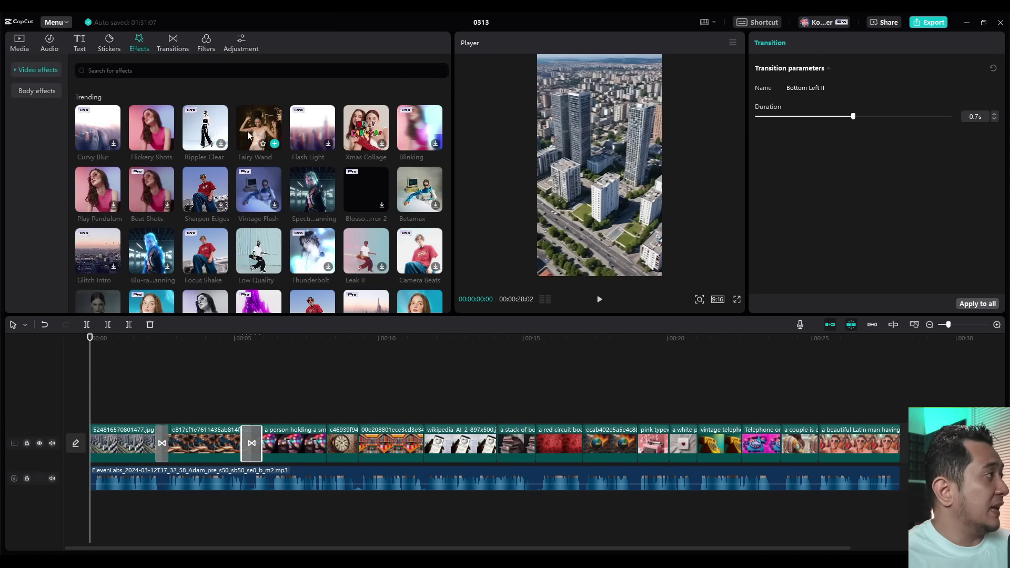
left_click_drag(249, 135, 114, 402)
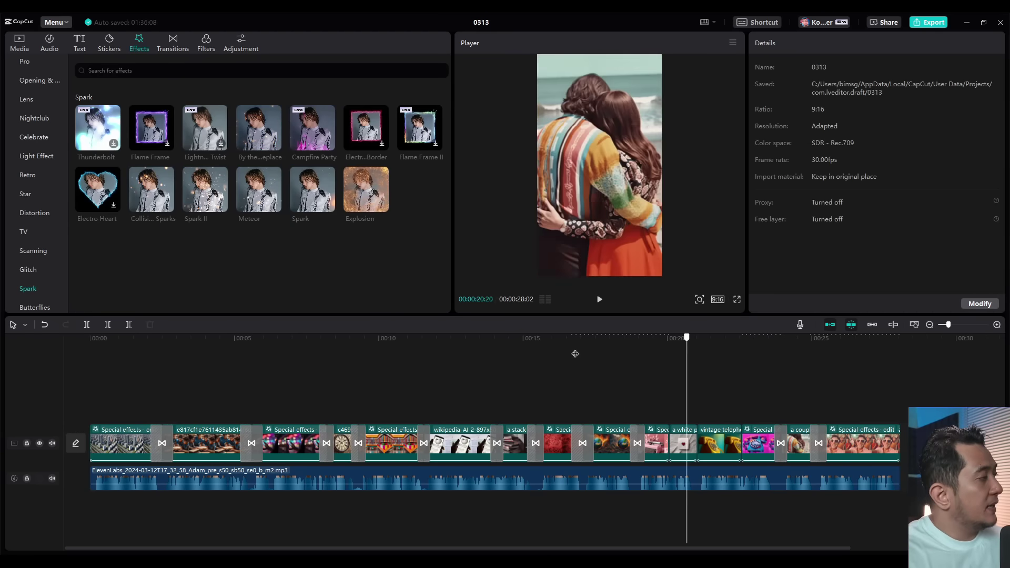
left_click_drag(120, 368, 300, 373)
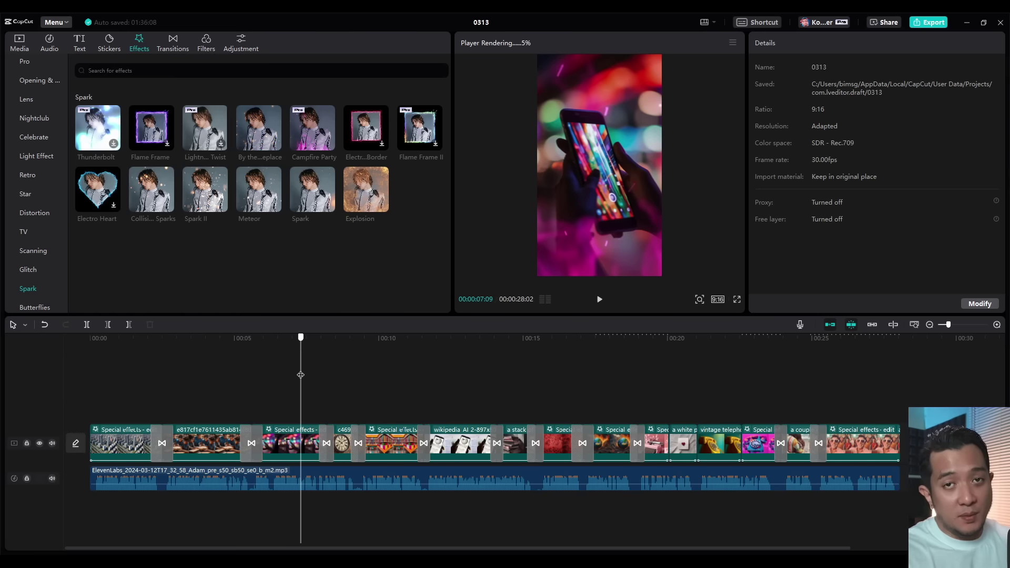
left_click_drag(300, 375, 90, 368)
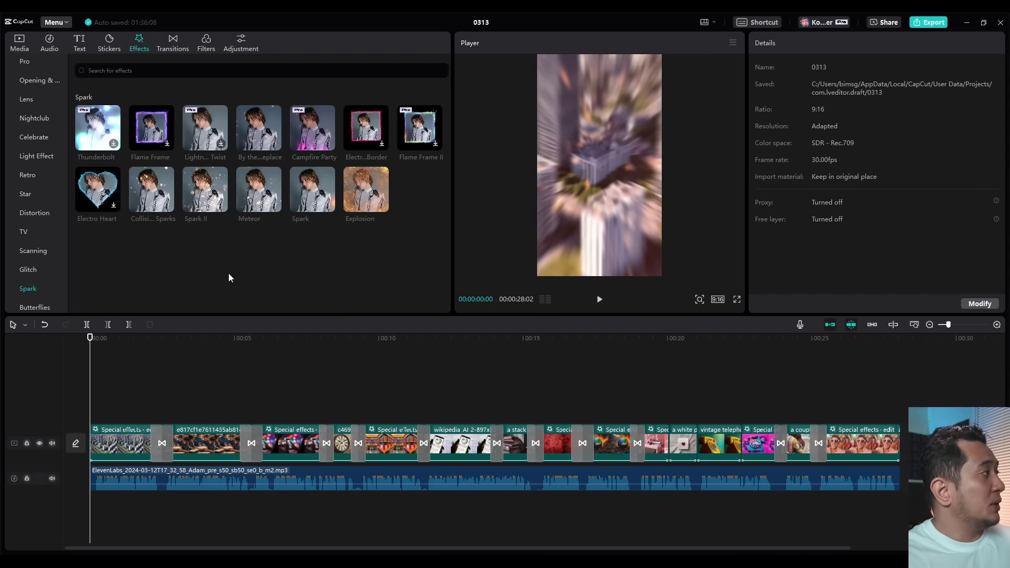
Generate auto captions from the voice-over with Indonesian as the source language and no translation
left_click(82, 41)
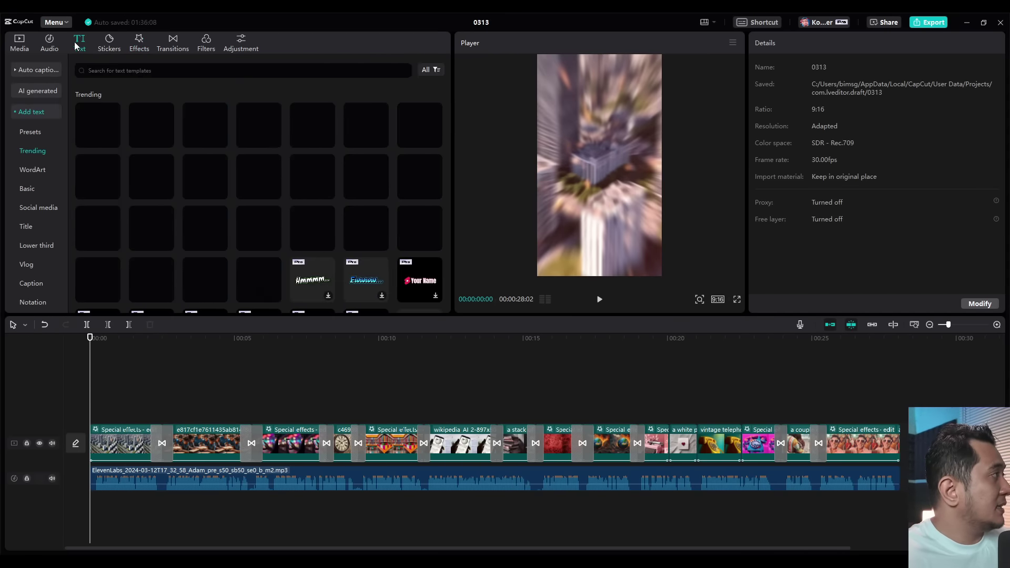
left_click(31, 69)
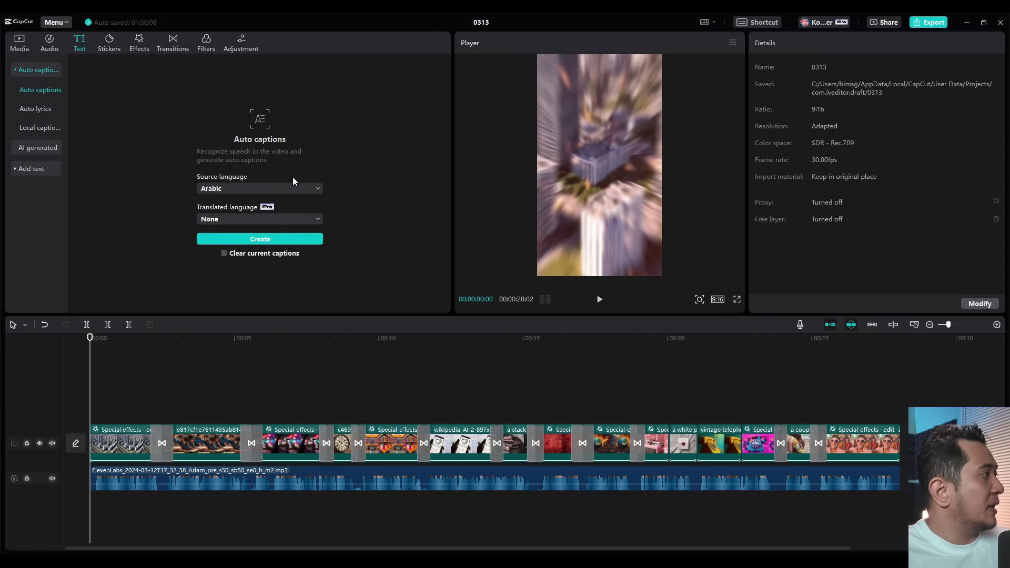
left_click(271, 187)
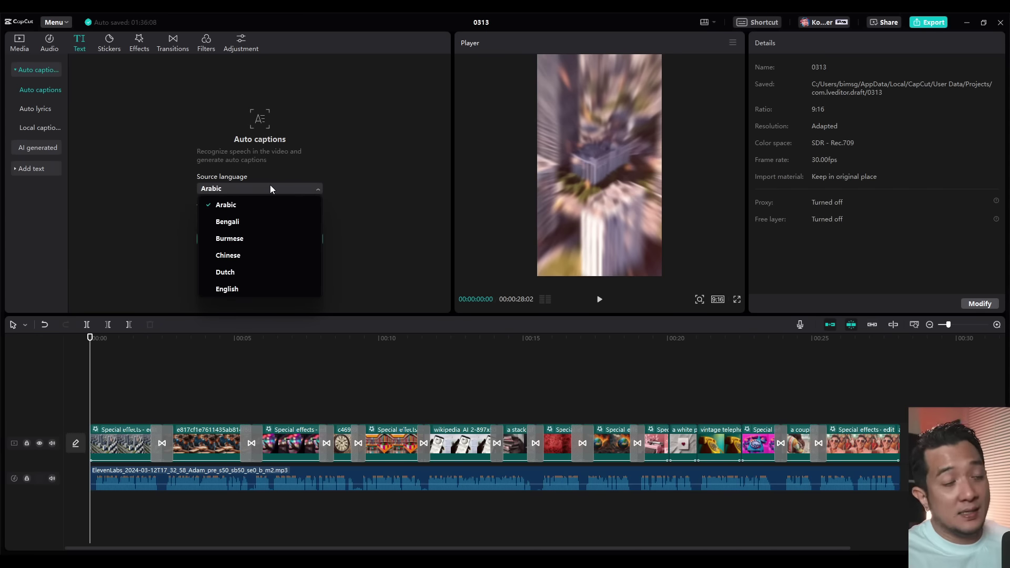
scroll(269, 241, "down", 3)
left_click(253, 263)
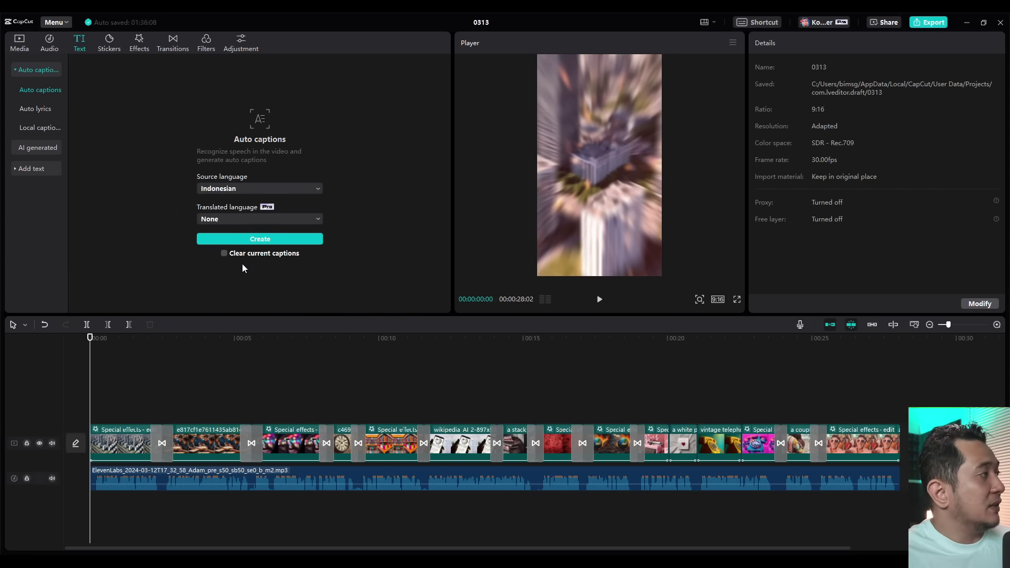
left_click(264, 239)
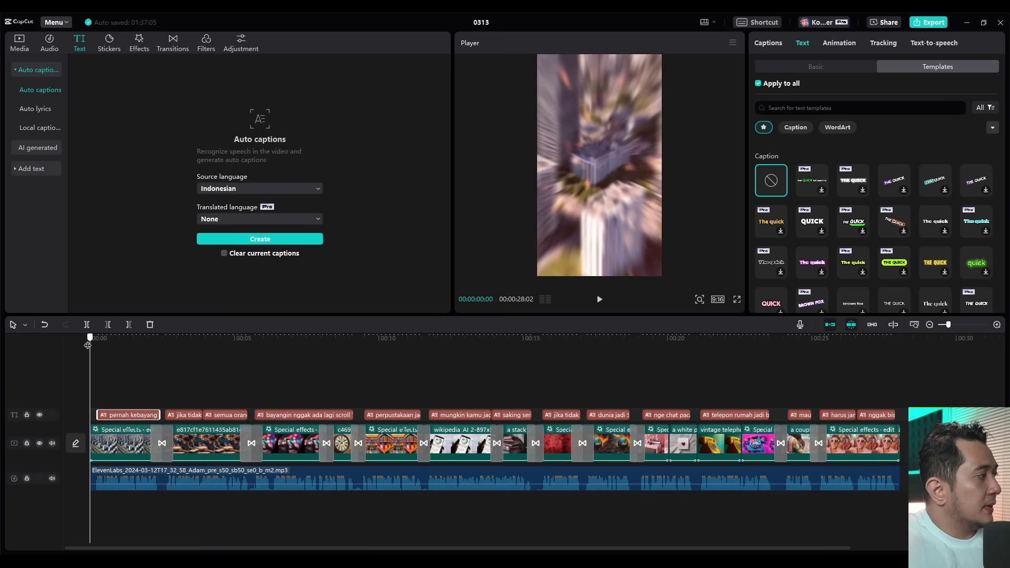
Apply the wide bold white "The" caption template to all captions and move them up to the middle of the frame
left_click(121, 351)
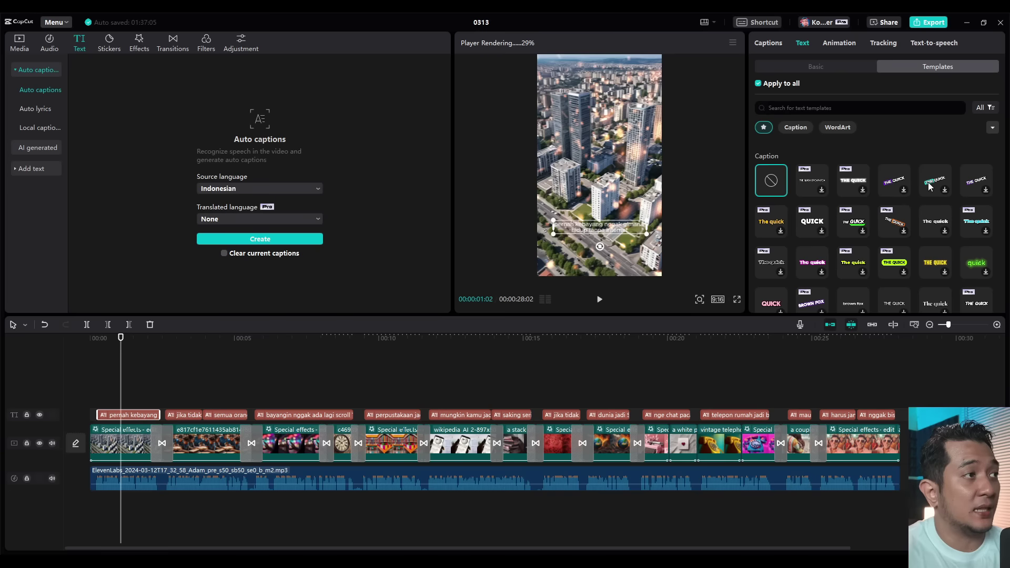
scroll(879, 187, "down", 5)
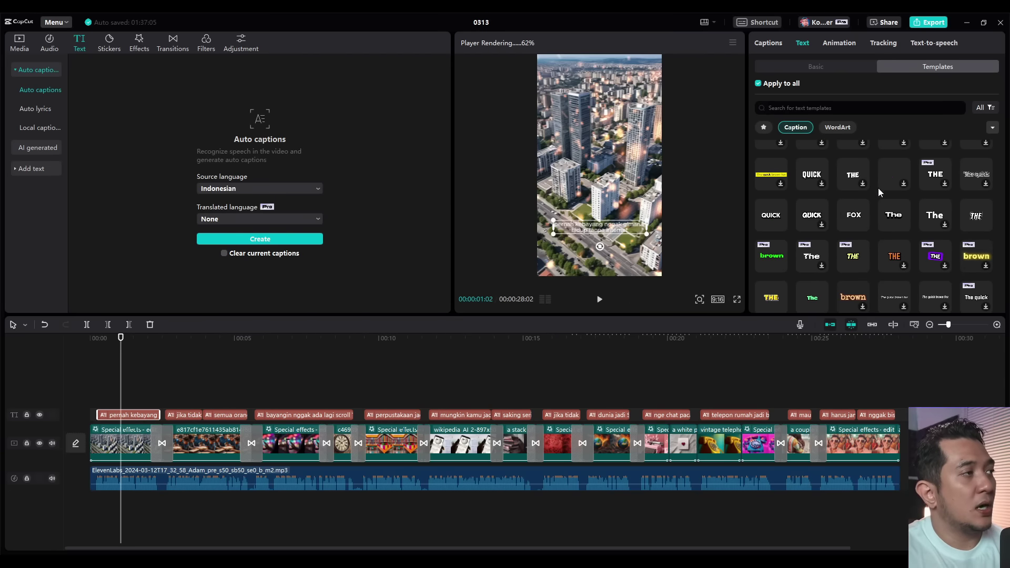
left_click(894, 217)
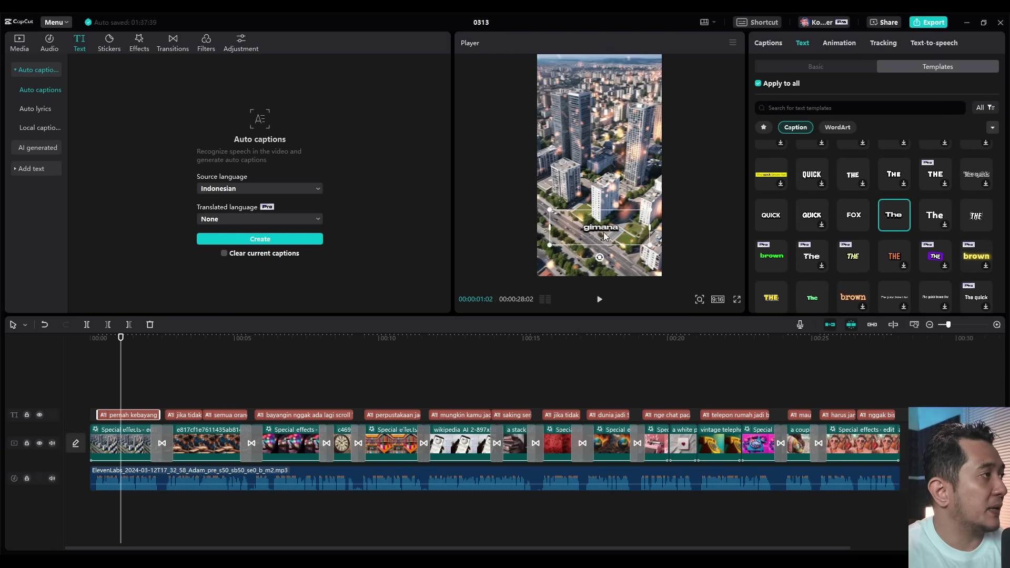
left_click_drag(604, 232, 605, 168)
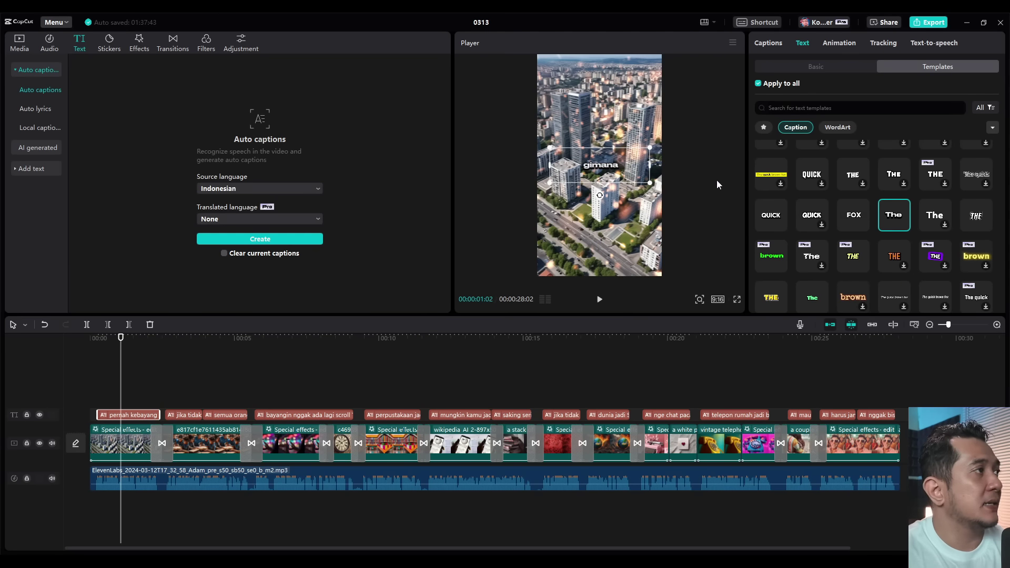
Set the font size of all captions to 15 and their text color to yellow FFDE00
left_click(797, 64)
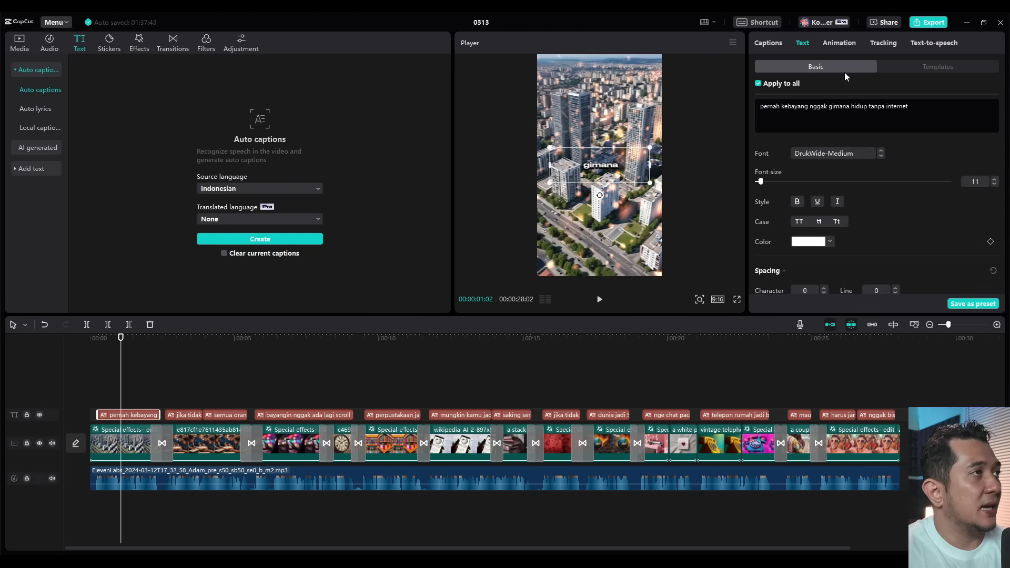
left_click(993, 179)
left_click(993, 180)
left_click(994, 180)
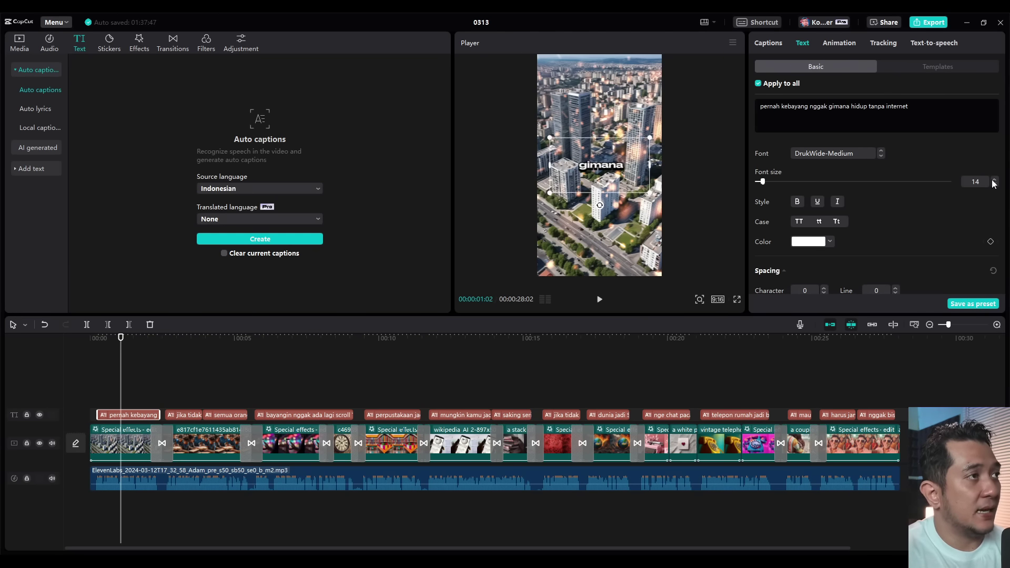
left_click(994, 180)
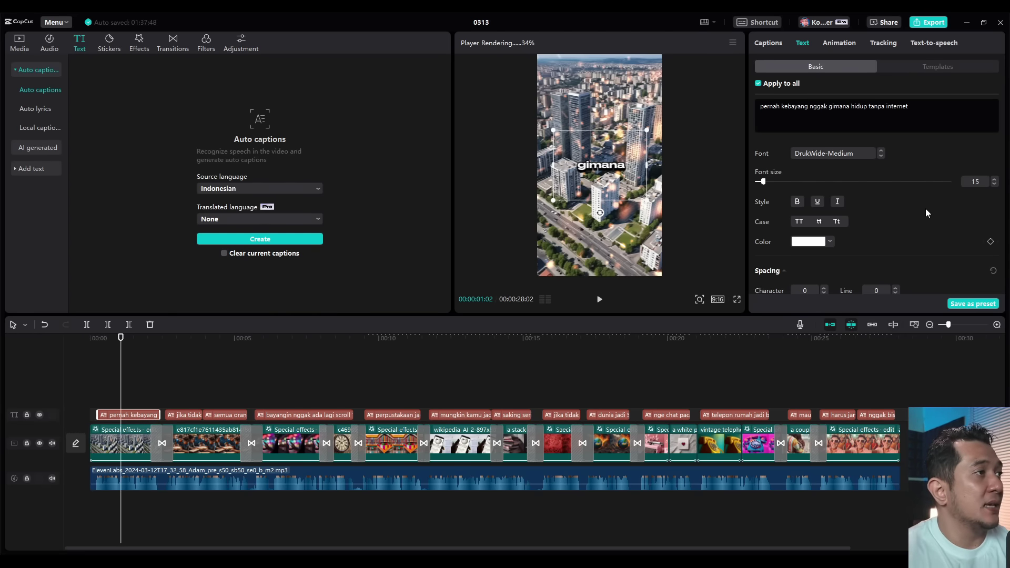
left_click(831, 240)
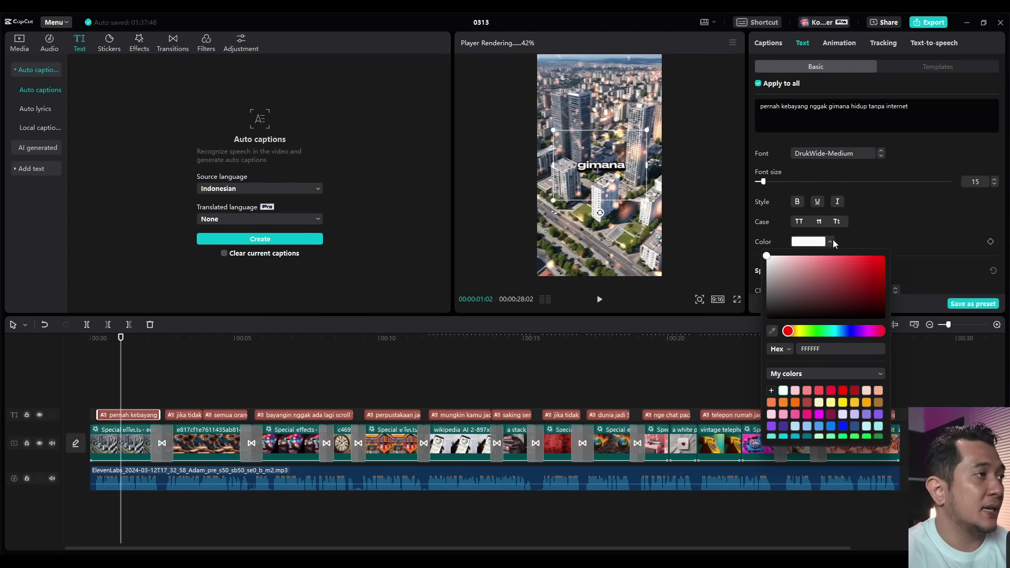
left_click(843, 403)
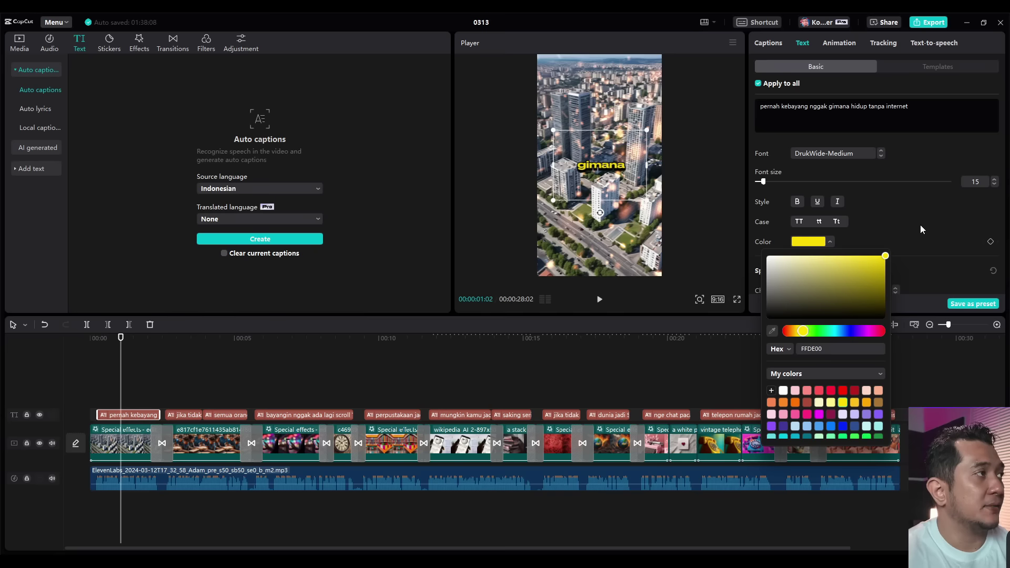